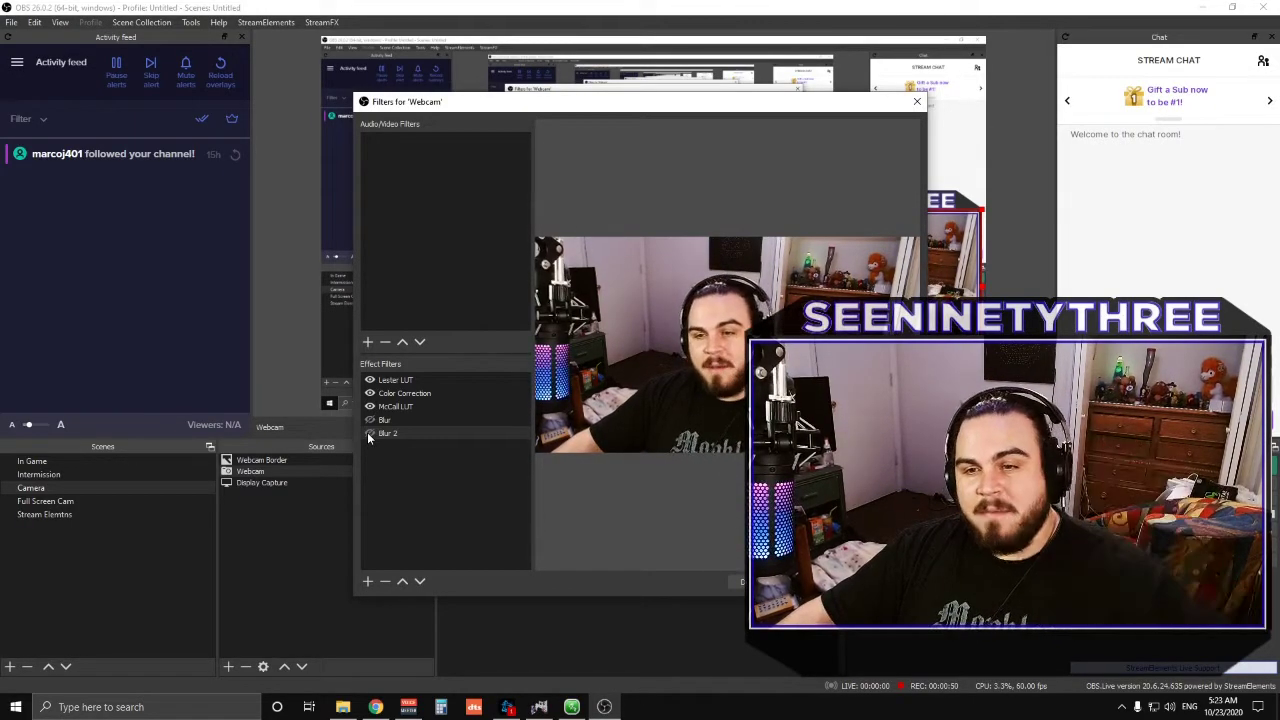
Toggle the Blur 2 filter, snapshot the webcam view in Logitech Capture, then close Logitech Capture.
{"action": "left_click", "coordinate": [369, 433]}
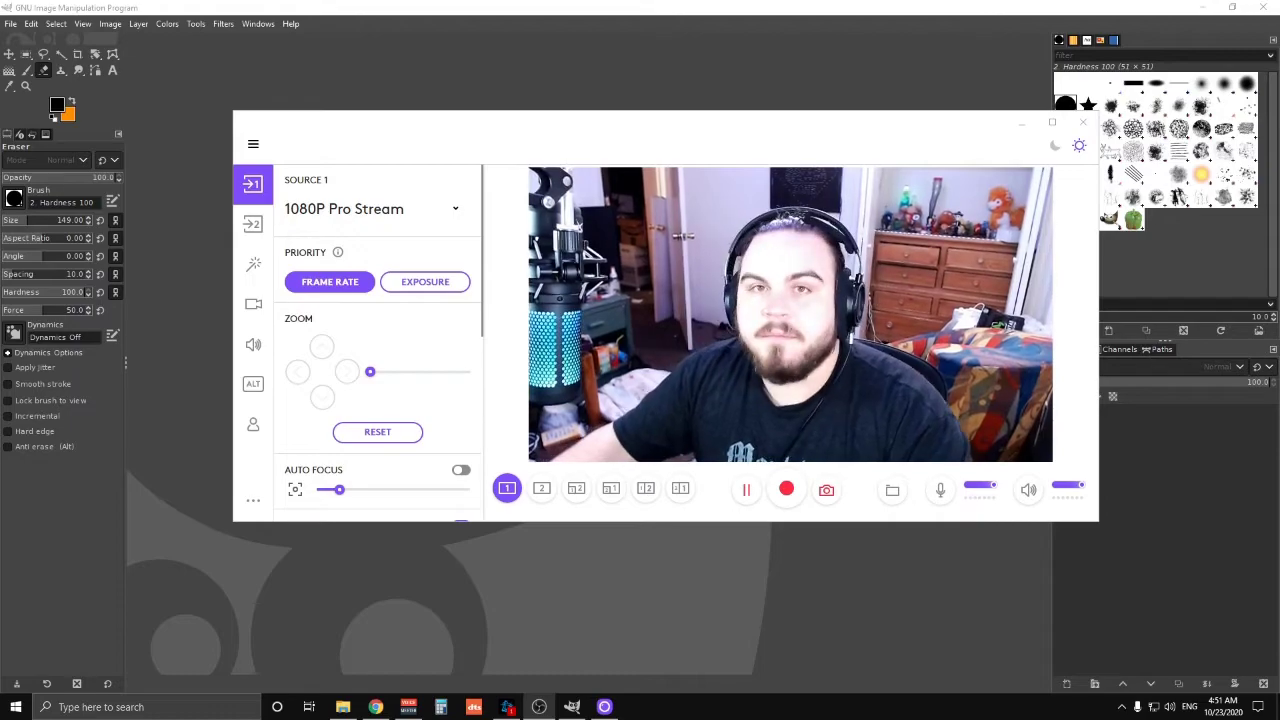
{"action": "left_click", "coordinate": [825, 492]}
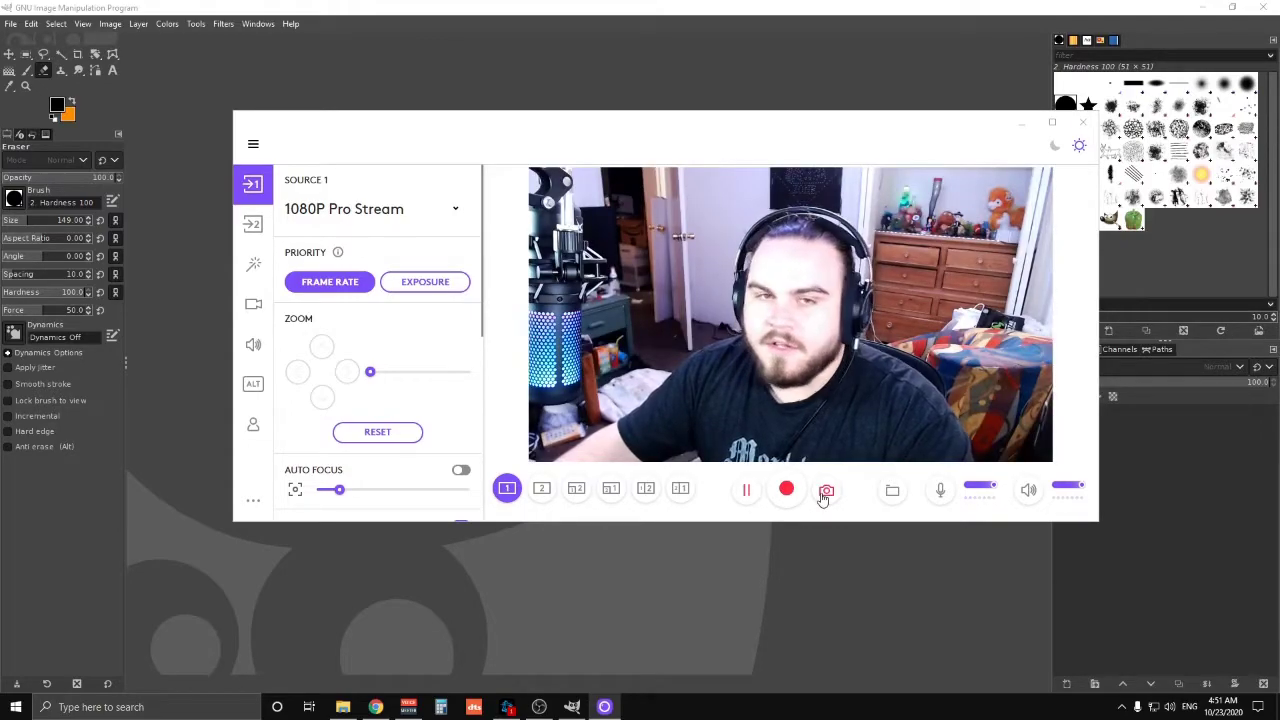
{"action": "left_click", "coordinate": [1086, 124]}
Open 2020-10-23_04-51-13.jpg from Videos > Logitech > LogiCapture in the home folder.
{"action": "left_click", "coordinate": [9, 25]}
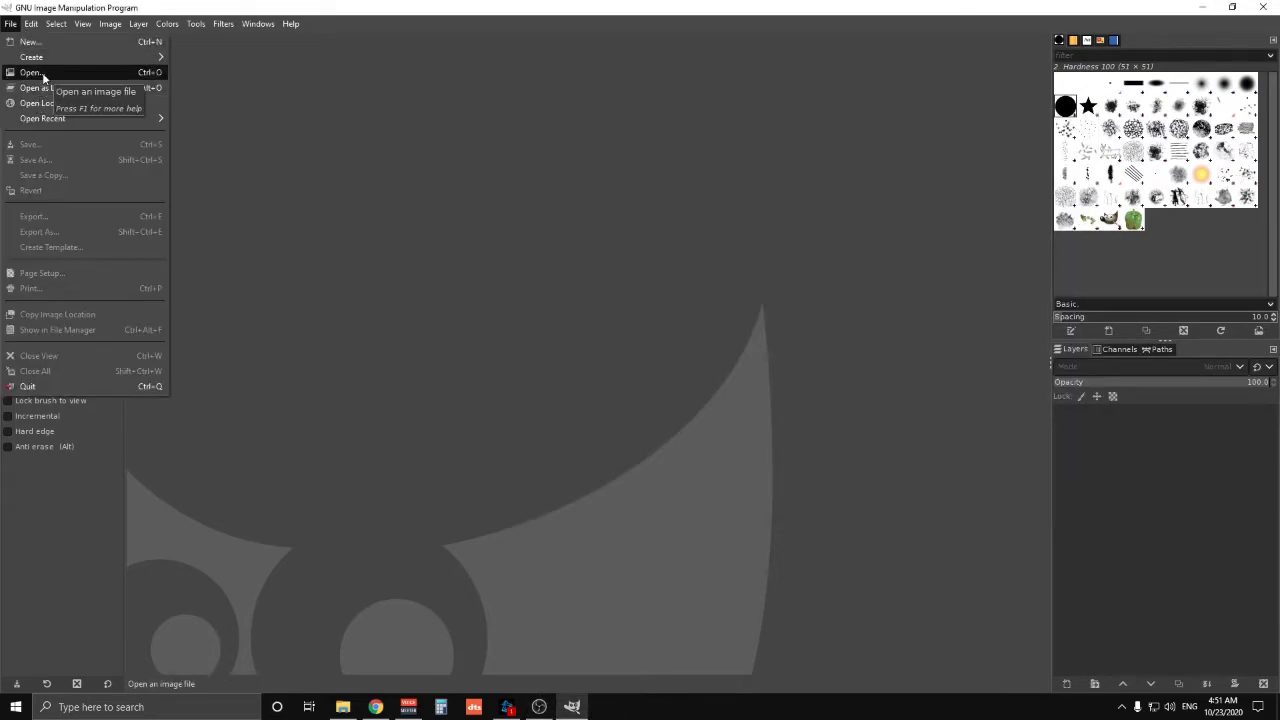
{"action": "left_click", "coordinate": [43, 76]}
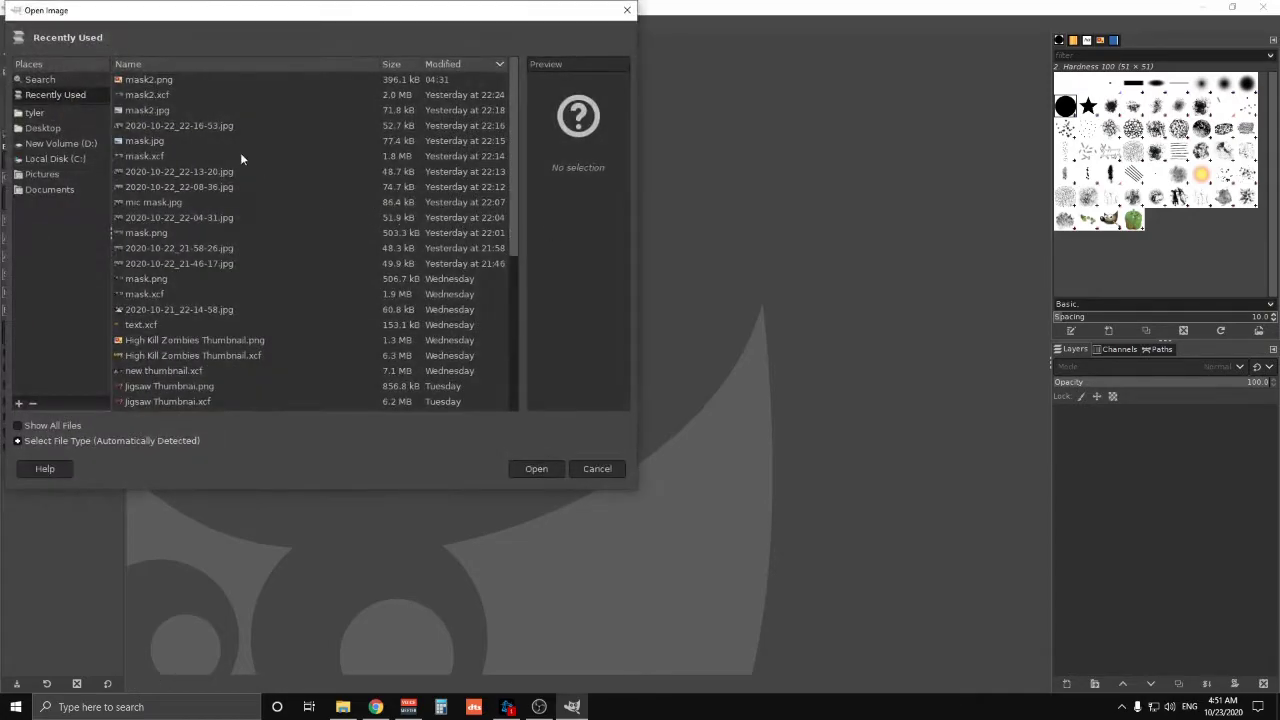
{"action": "left_click", "coordinate": [50, 112]}
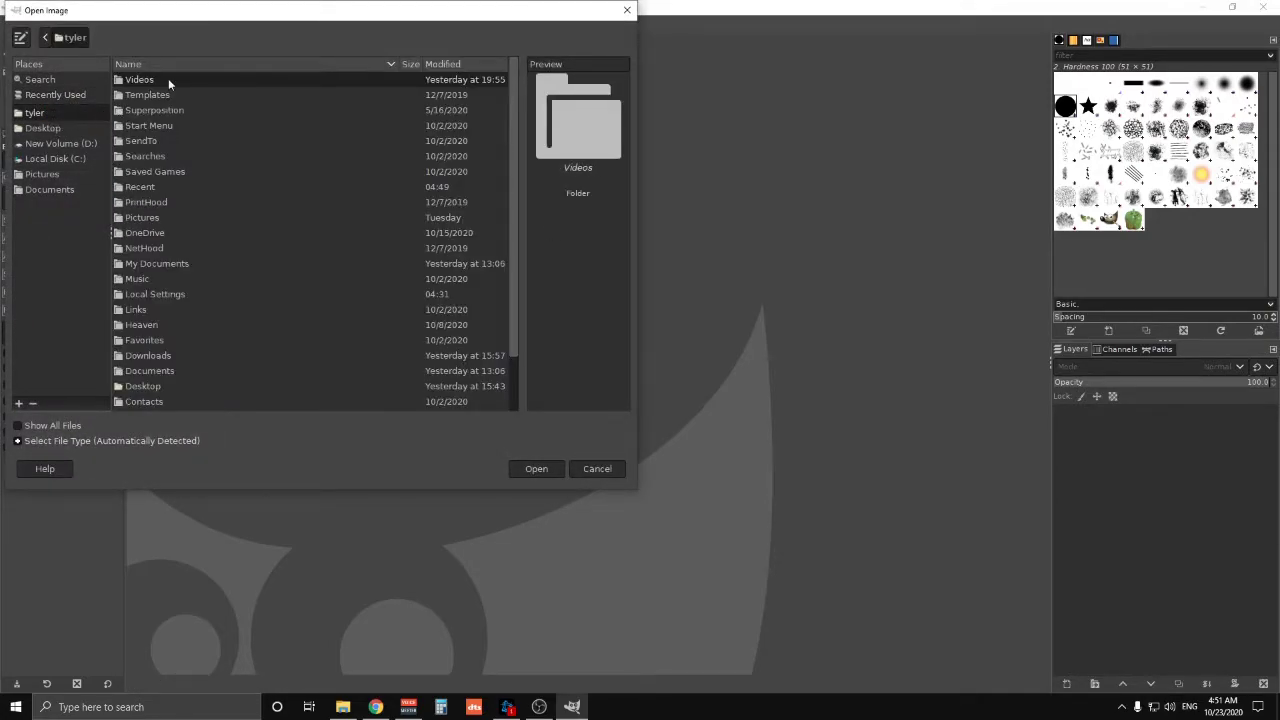
{"action": "double_click", "coordinate": [168, 78]}
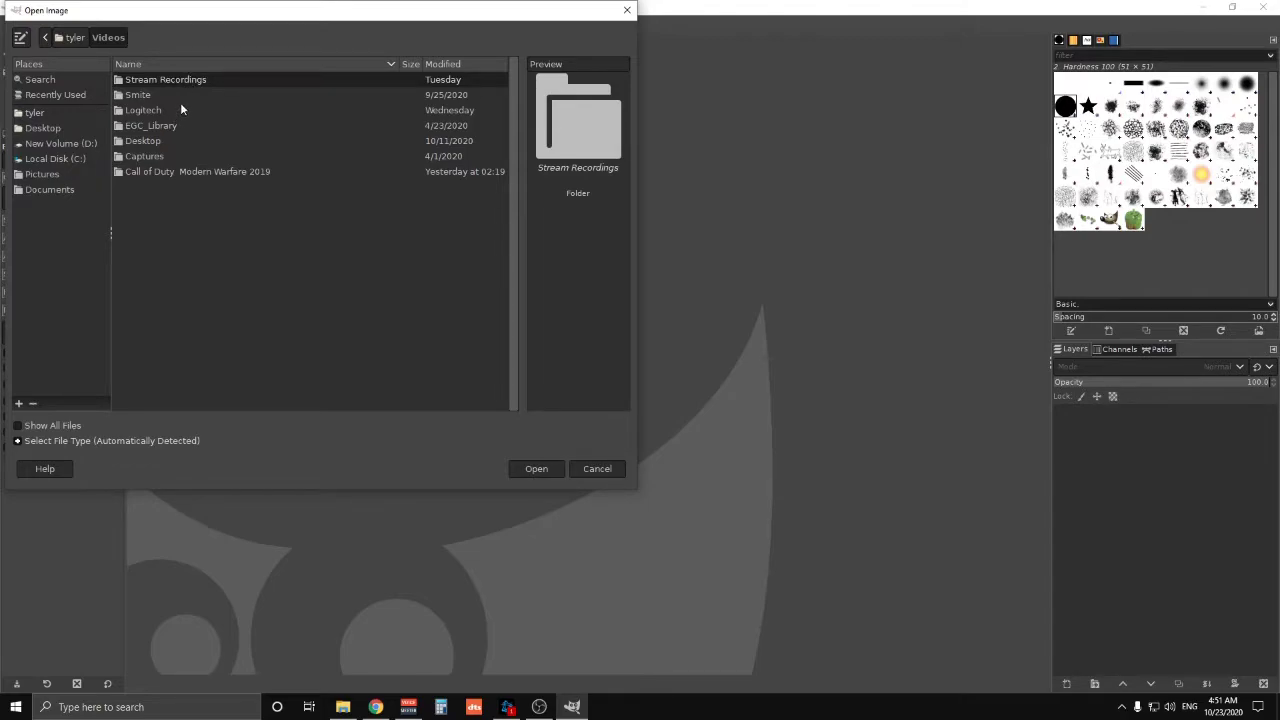
{"action": "double_click", "coordinate": [180, 108]}
{"action": "double_click", "coordinate": [180, 79]}
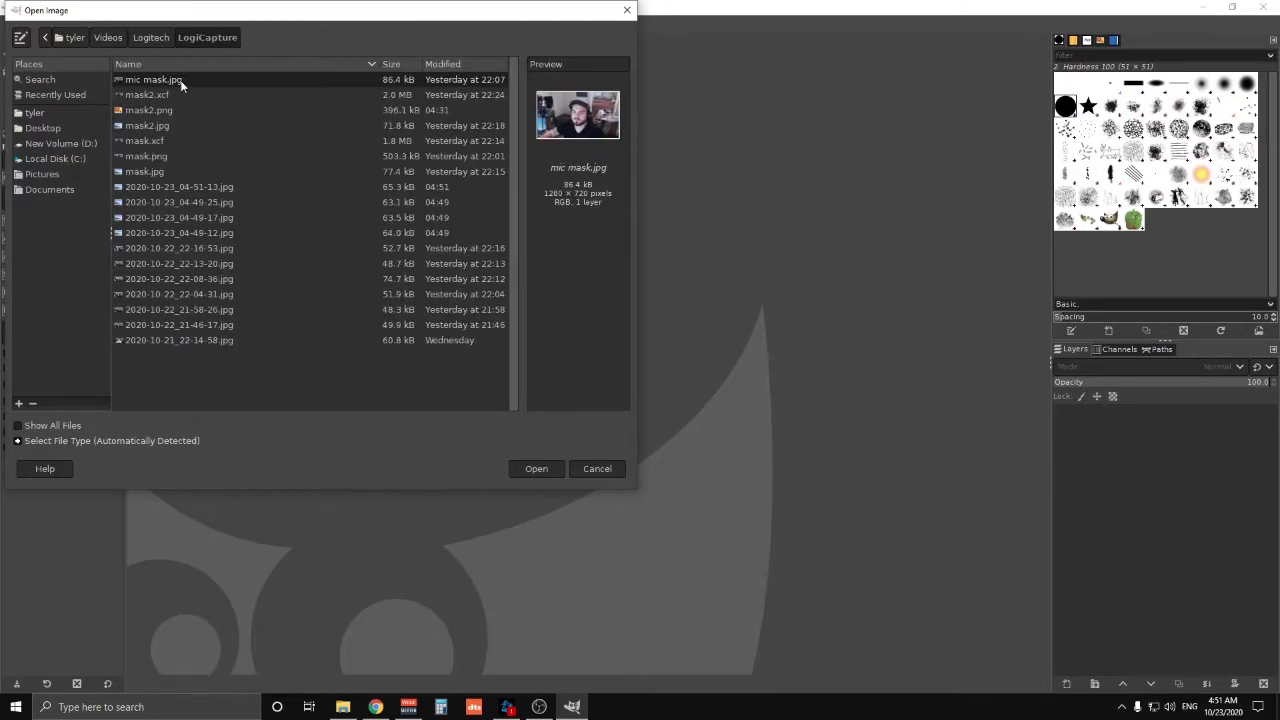
{"action": "left_click", "coordinate": [150, 95]}
{"action": "left_click", "coordinate": [164, 187]}
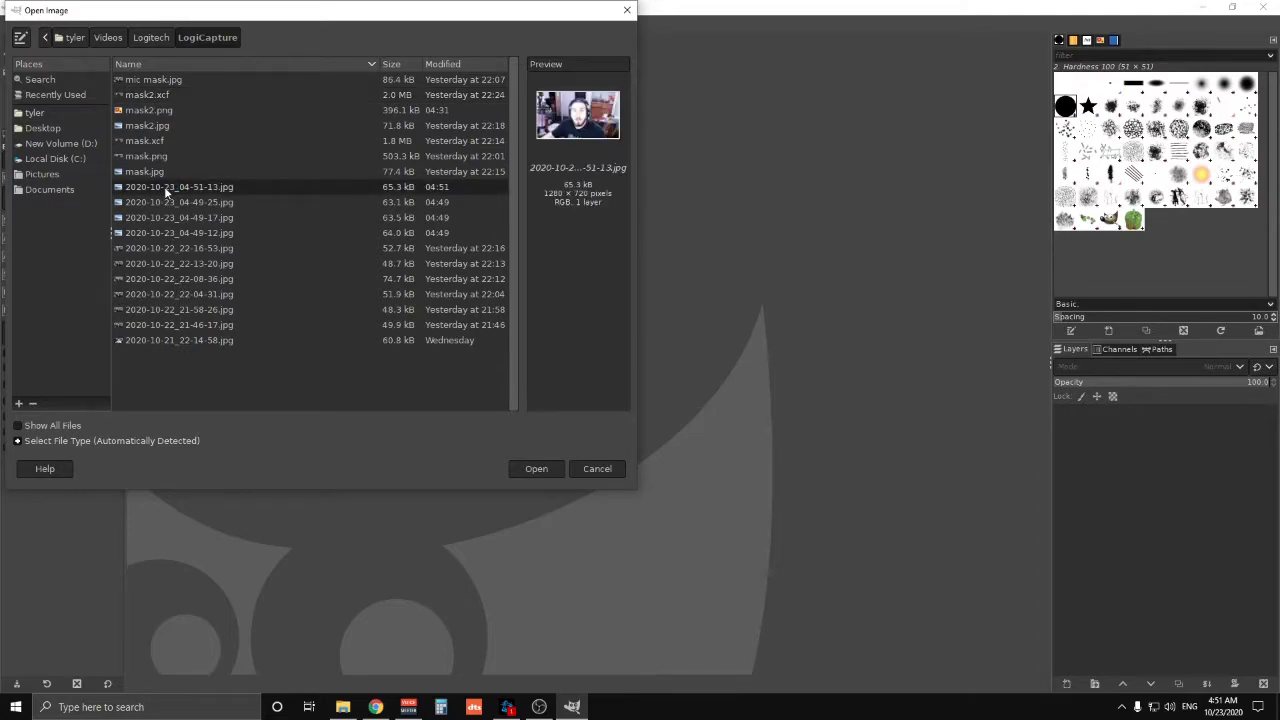
{"action": "double_click", "coordinate": [164, 186]}
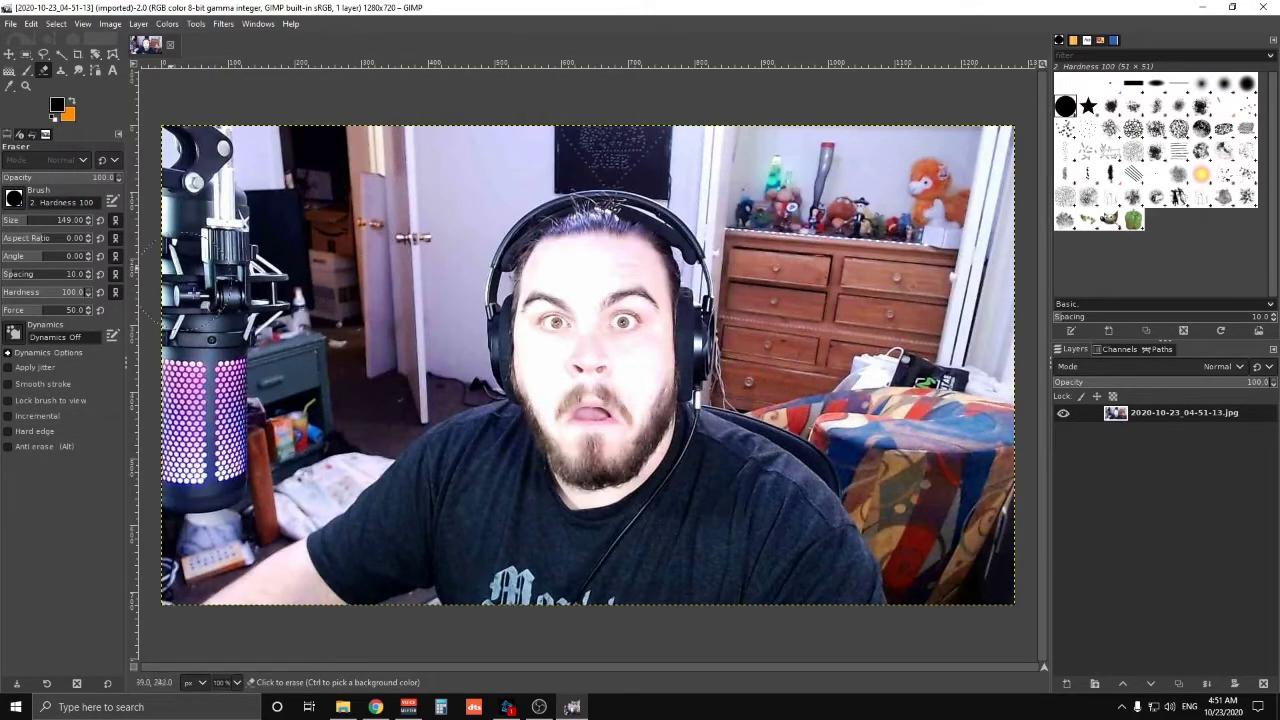
Add an alpha channel to the snapshot layer and erase the streamer's body, hair and head outline.
{"action": "right_click", "coordinate": [1182, 416]}
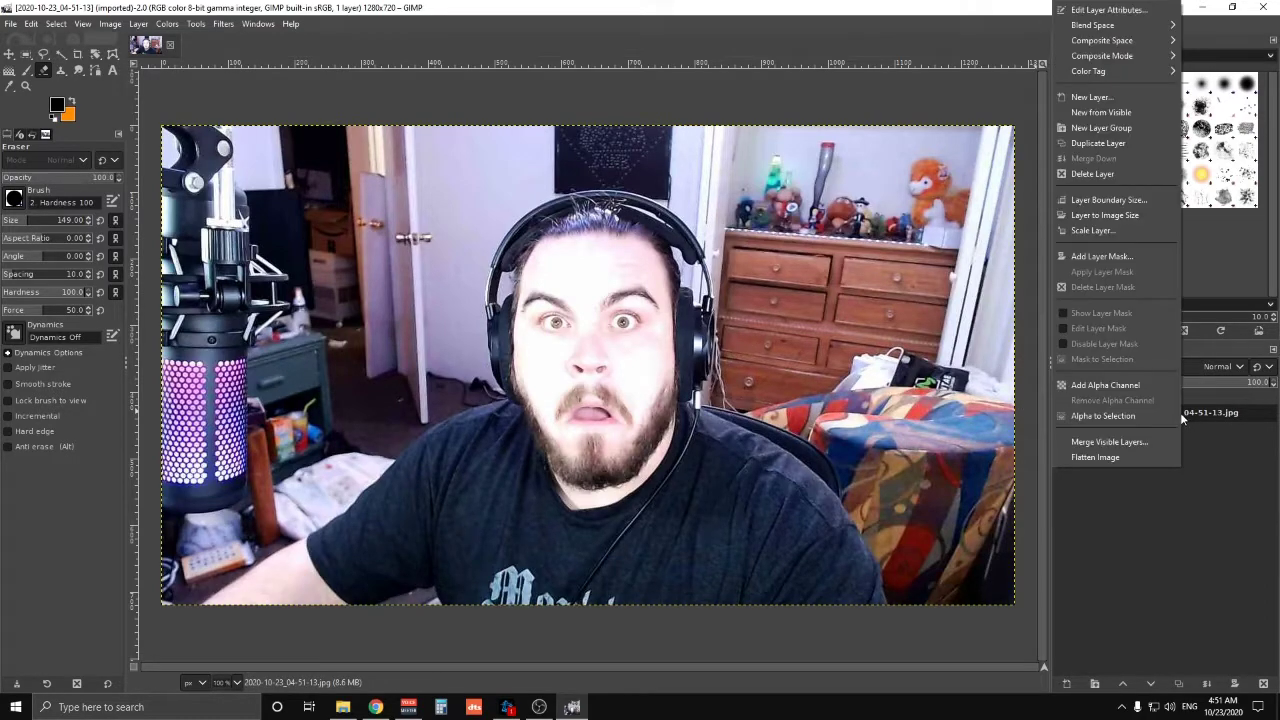
{"action": "left_click", "coordinate": [1118, 389]}
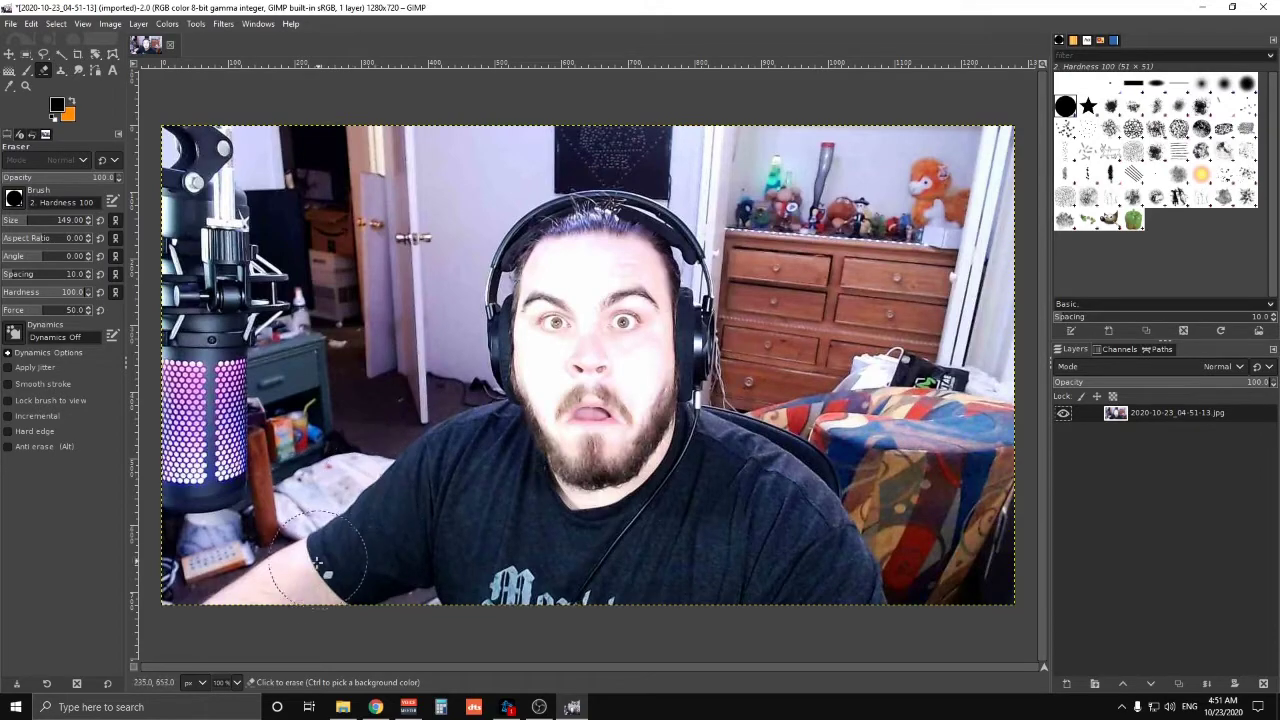
{"action": "mouse_move", "coordinate": [236, 630]}
{"action": "left_mouse_down"}
{"action": "mouse_move", "coordinate": [498, 430]}
{"action": "mouse_move", "coordinate": [502, 287]}
{"action": "mouse_move", "coordinate": [534, 255]}
{"action": "mouse_move", "coordinate": [619, 239]}
{"action": "mouse_move", "coordinate": [555, 245]}
{"action": "mouse_move", "coordinate": [532, 265]}
{"action": "mouse_move", "coordinate": [617, 237]}
{"action": "mouse_move", "coordinate": [670, 260]}
{"action": "mouse_move", "coordinate": [699, 392]}
{"action": "mouse_move", "coordinate": [790, 462]}
{"action": "mouse_move", "coordinate": [843, 598]}
{"action": "mouse_move", "coordinate": [345, 625]}
{"action": "mouse_move", "coordinate": [384, 581]}
{"action": "mouse_move", "coordinate": [760, 548]}
{"action": "mouse_move", "coordinate": [562, 510]}
{"action": "mouse_move", "coordinate": [472, 516]}
{"action": "mouse_move", "coordinate": [518, 452]}
{"action": "mouse_move", "coordinate": [540, 308]}
{"action": "mouse_move", "coordinate": [581, 502]}
{"action": "mouse_move", "coordinate": [577, 275]}
{"action": "mouse_move", "coordinate": [714, 464]}
{"action": "left_mouse_up"}
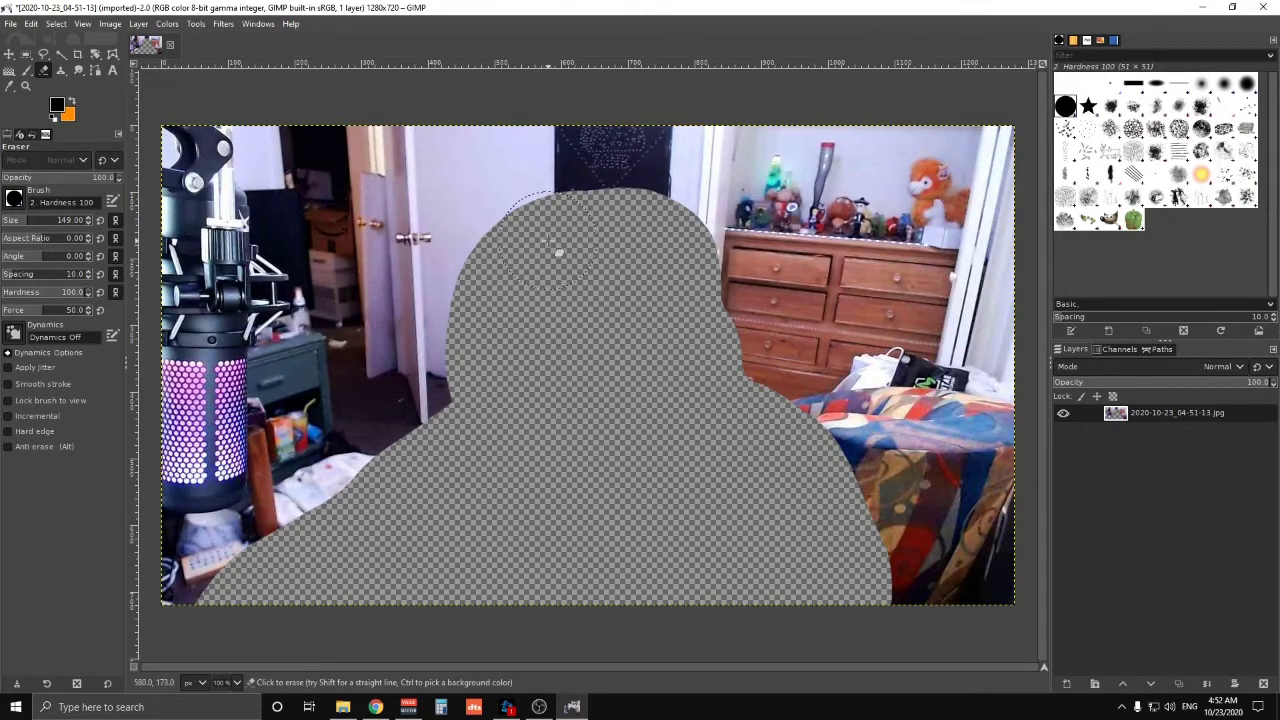
{"action": "mouse_move", "coordinate": [558, 252]}
{"action": "left_mouse_down"}
{"action": "mouse_move", "coordinate": [483, 265]}
{"action": "mouse_move", "coordinate": [468, 298]}
{"action": "mouse_move", "coordinate": [480, 370]}
{"action": "left_mouse_up"}
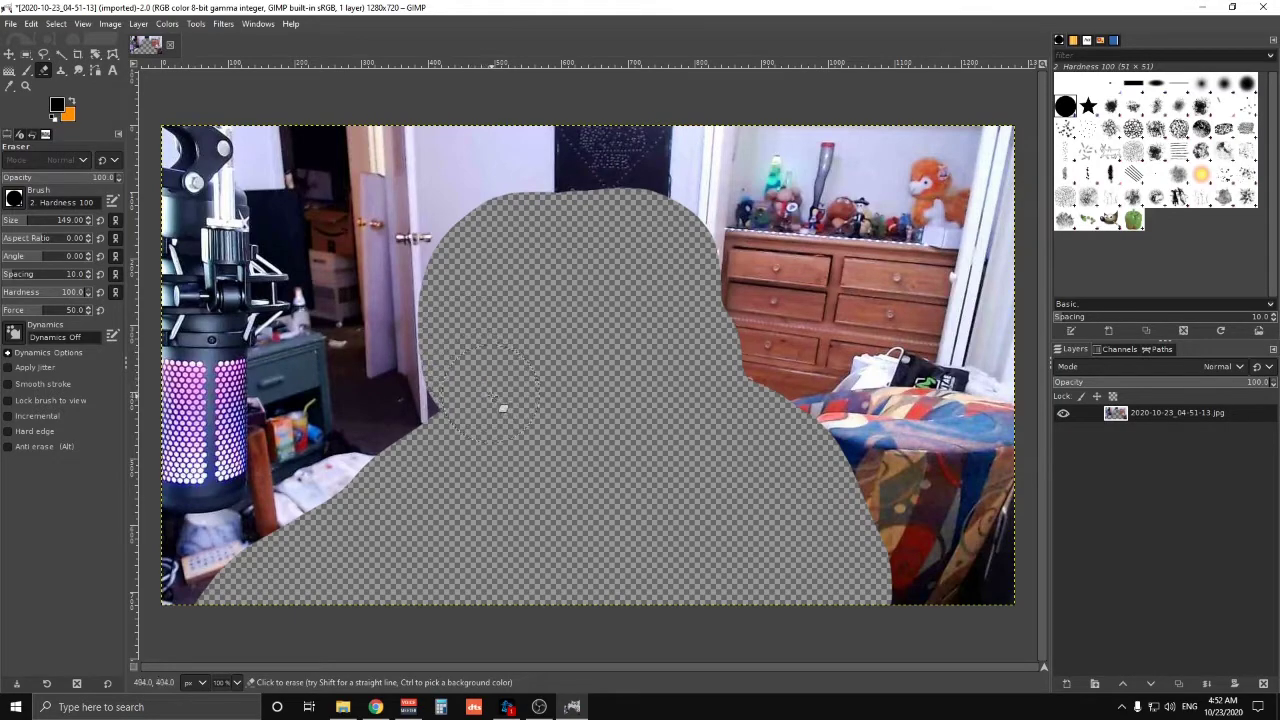
Save the edited image under the new name 'Blurred Background'.
{"action": "left_click", "coordinate": [10, 23]}
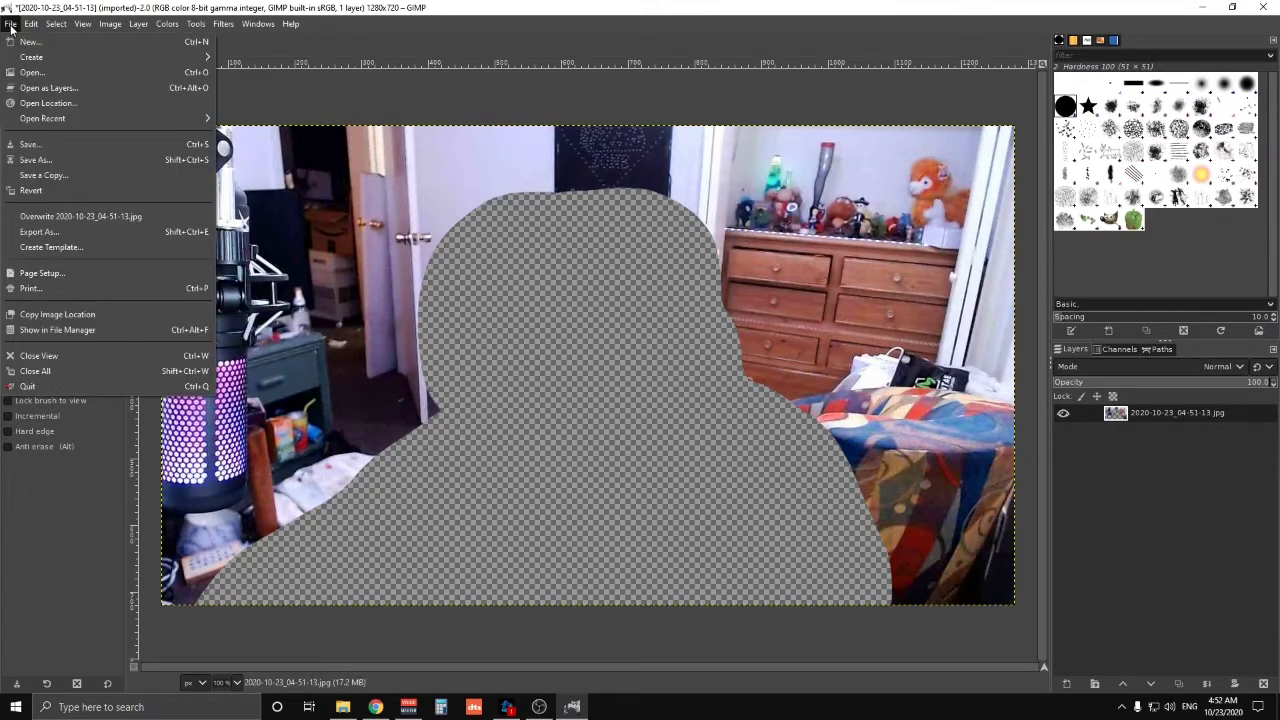
{"action": "left_click", "coordinate": [97, 160]}
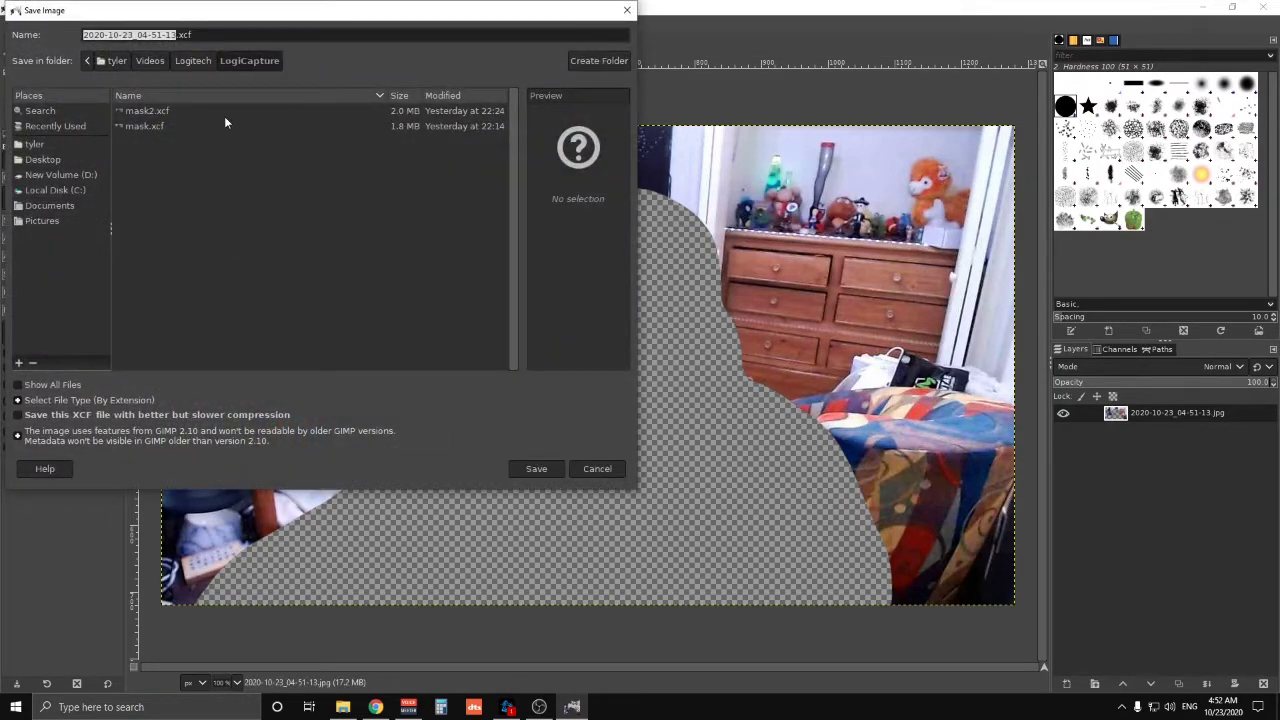
{"action": "type", "text": "B"}
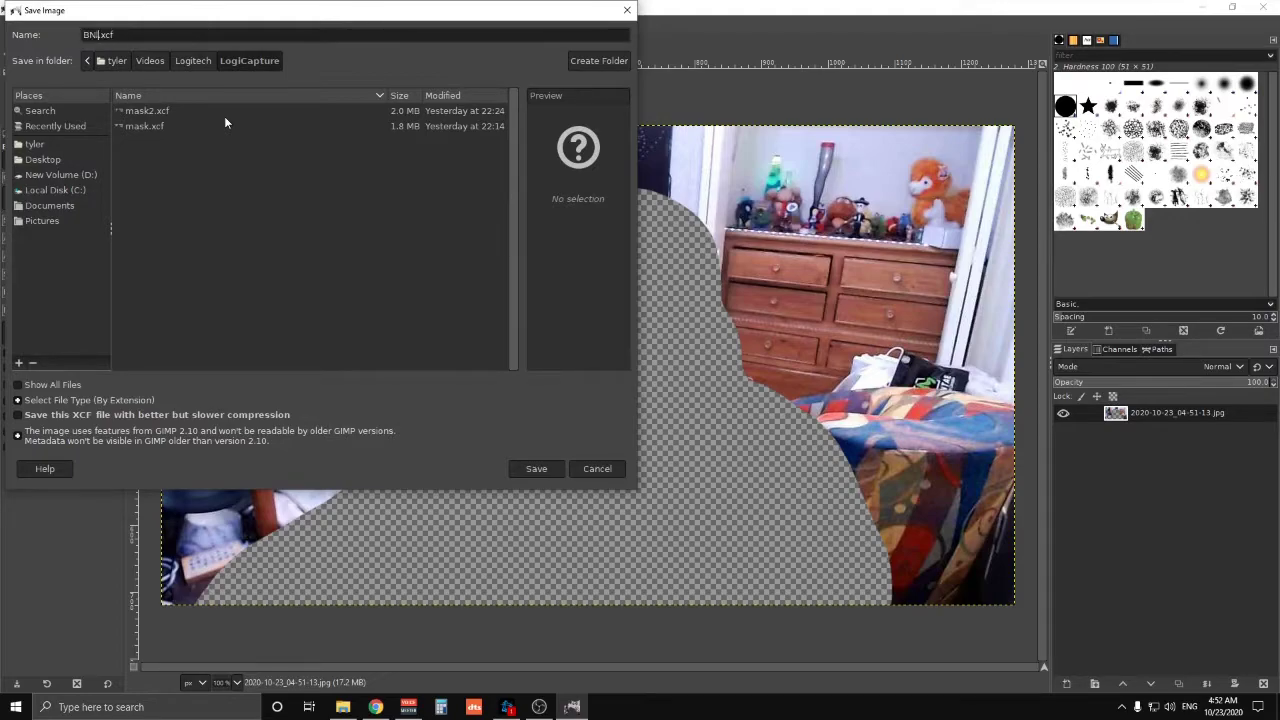
{"action": "type", "text": "lurred Background"}
{"action": "key", "text": "Return"}
Export a PNG copy of the image to the Desktop.
{"action": "left_click", "coordinate": [10, 23]}
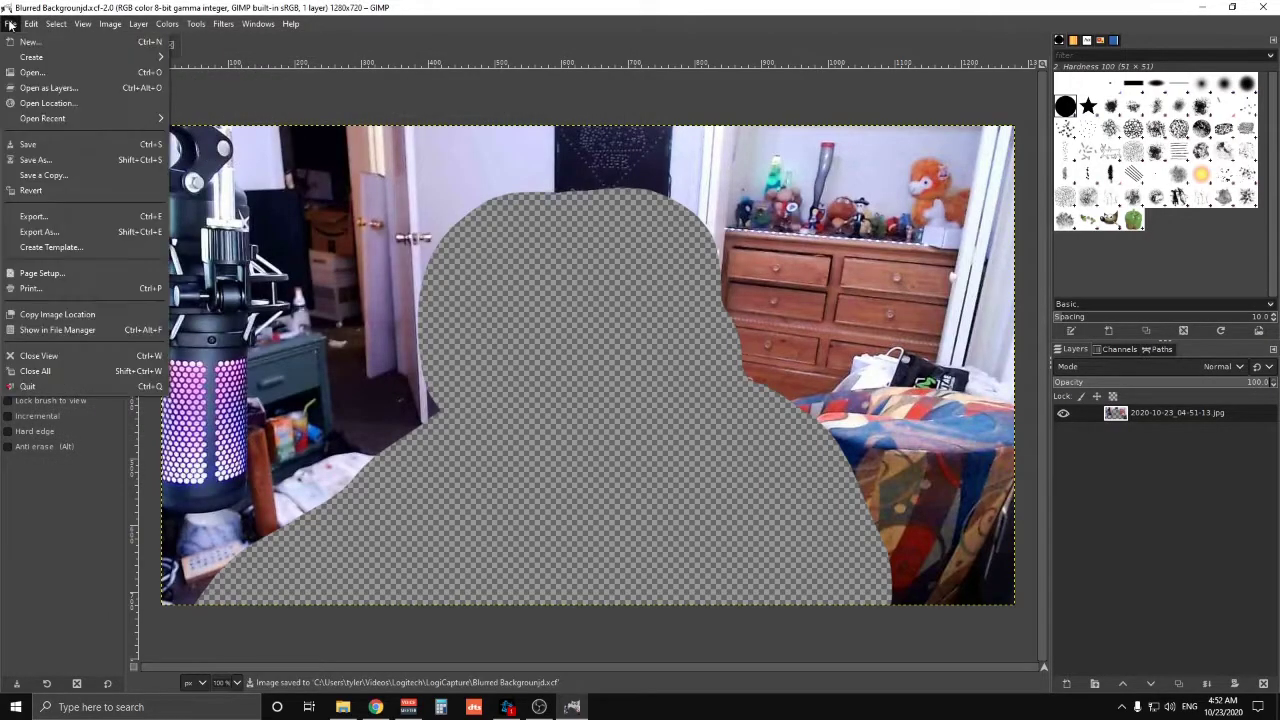
{"action": "left_click", "coordinate": [60, 235]}
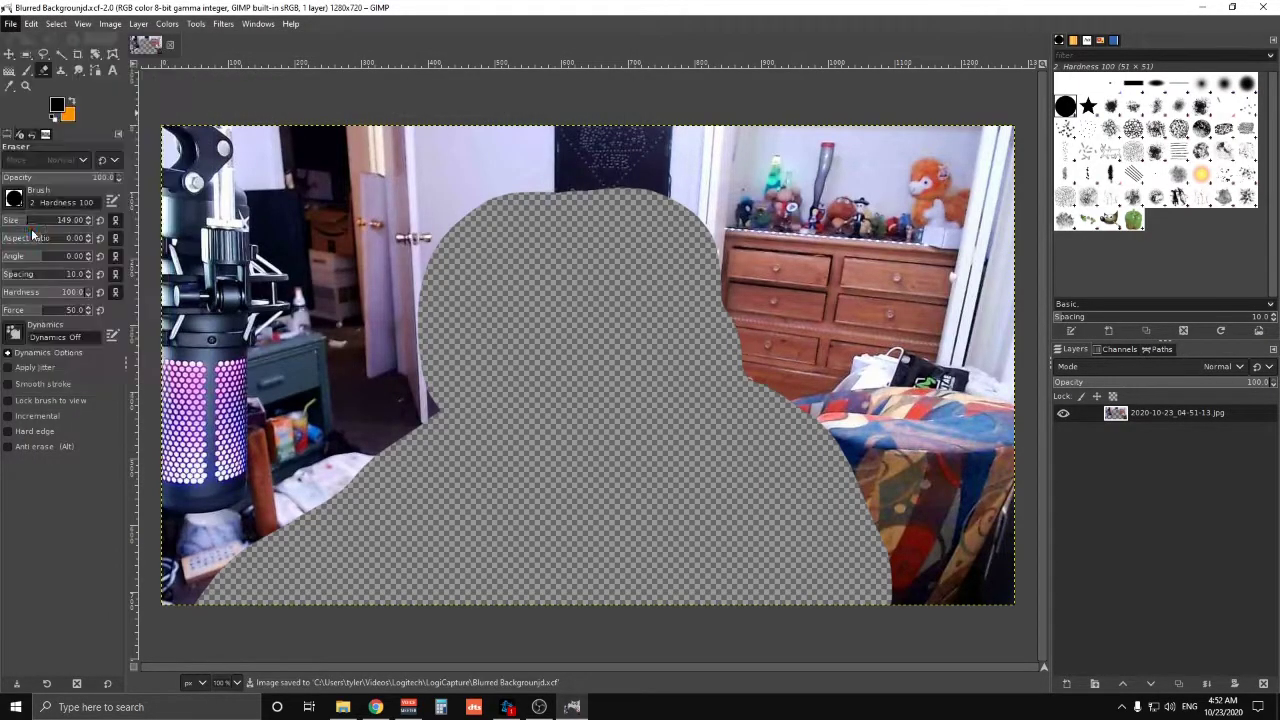
{"action": "left_click", "coordinate": [45, 164]}
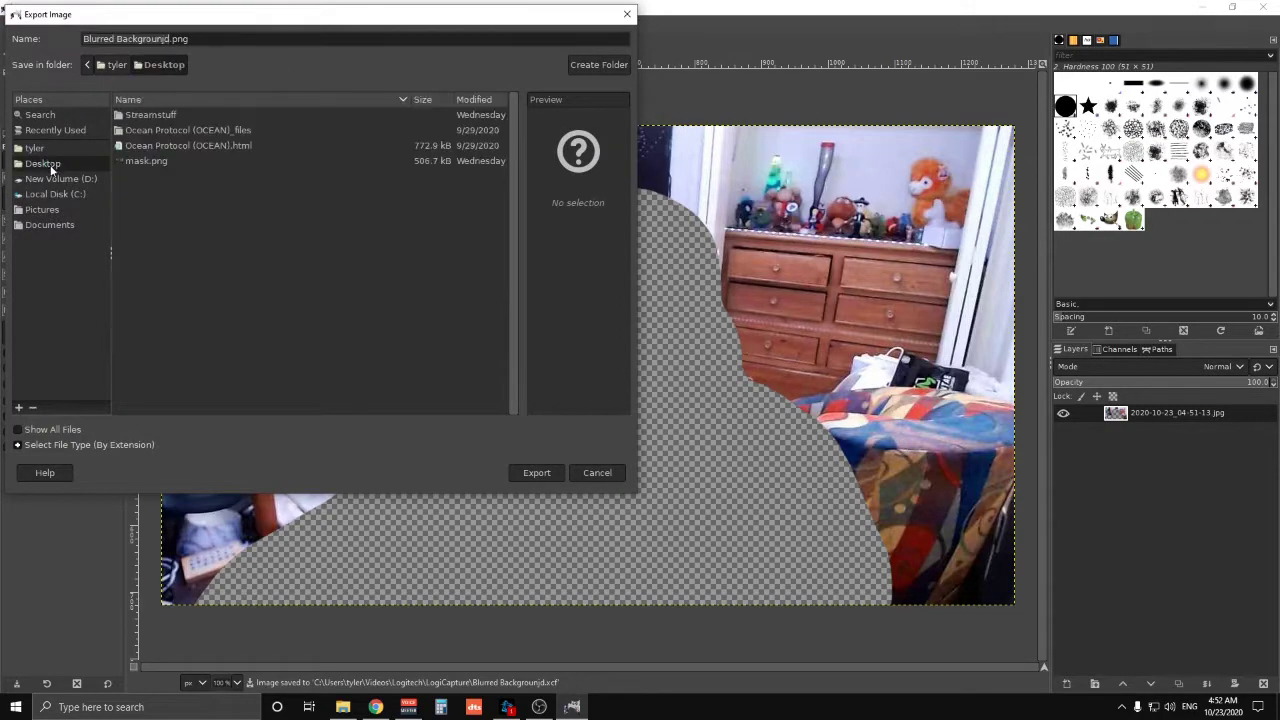
{"action": "left_click", "coordinate": [537, 474]}
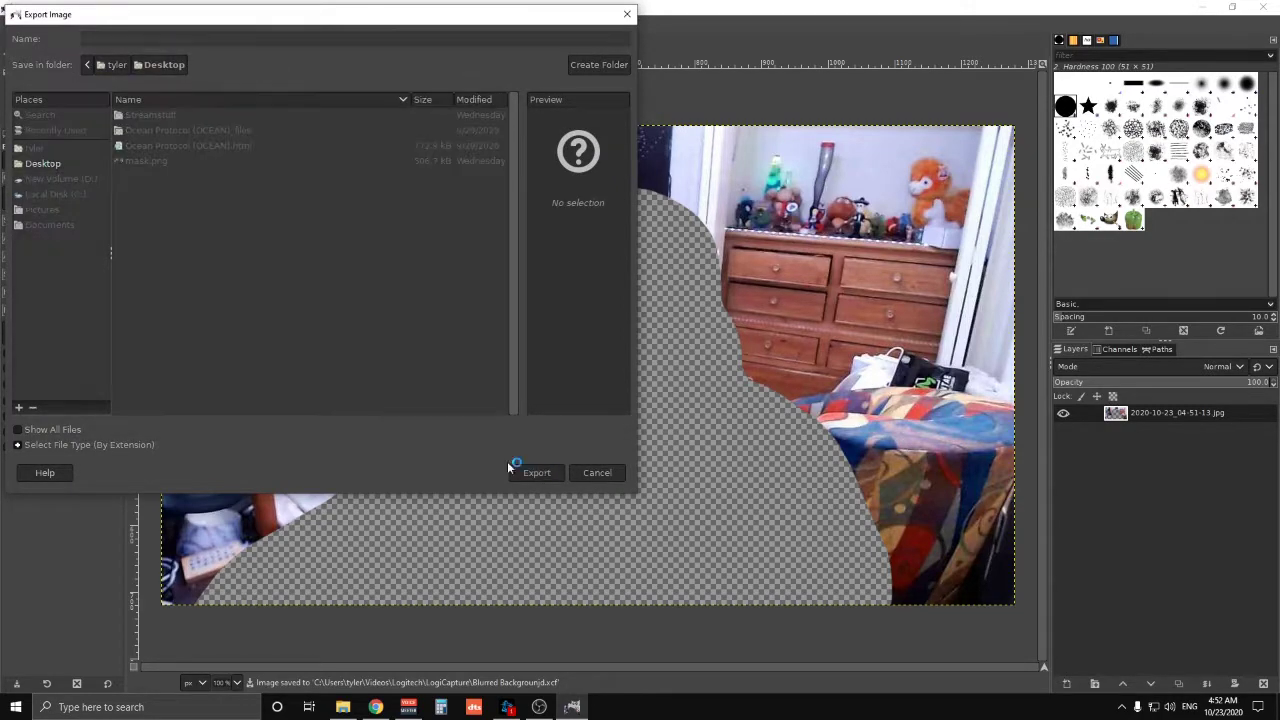
Confirm the PNG export and add a Blur filter named Blur 2 to the Webcam source.
{"action": "left_click", "coordinate": [650, 510]}
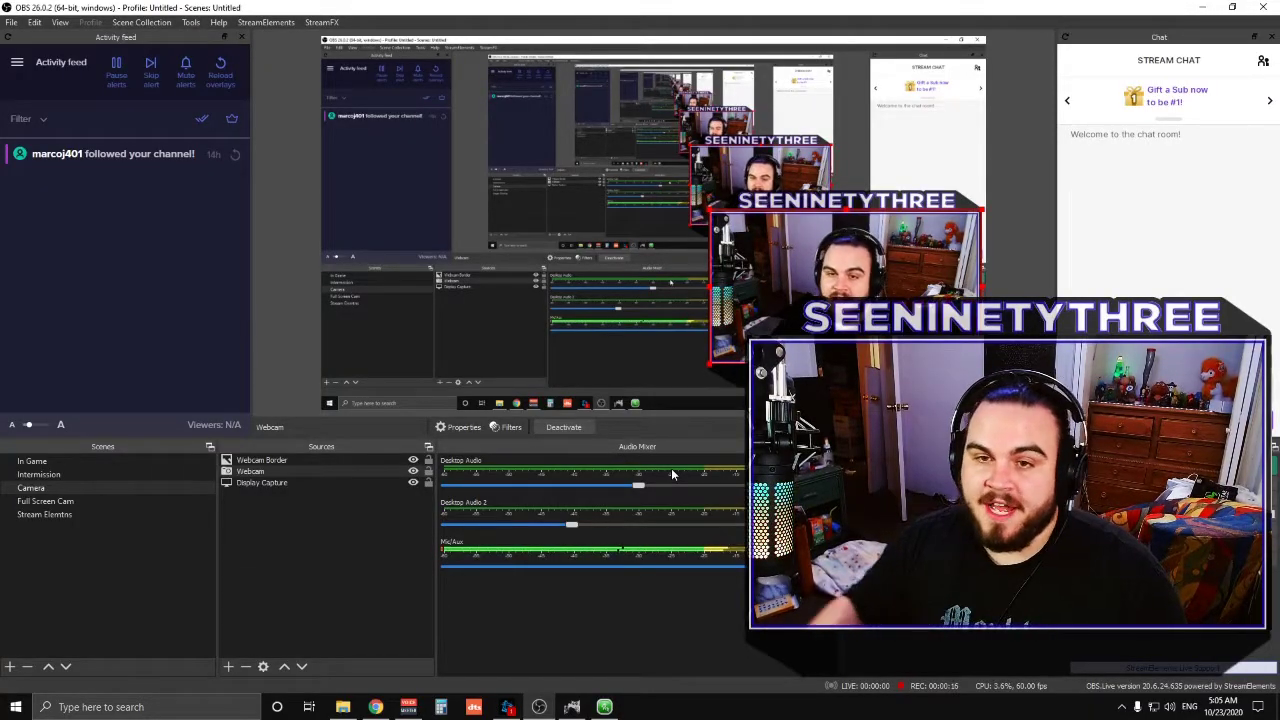
{"action": "left_click", "coordinate": [284, 472]}
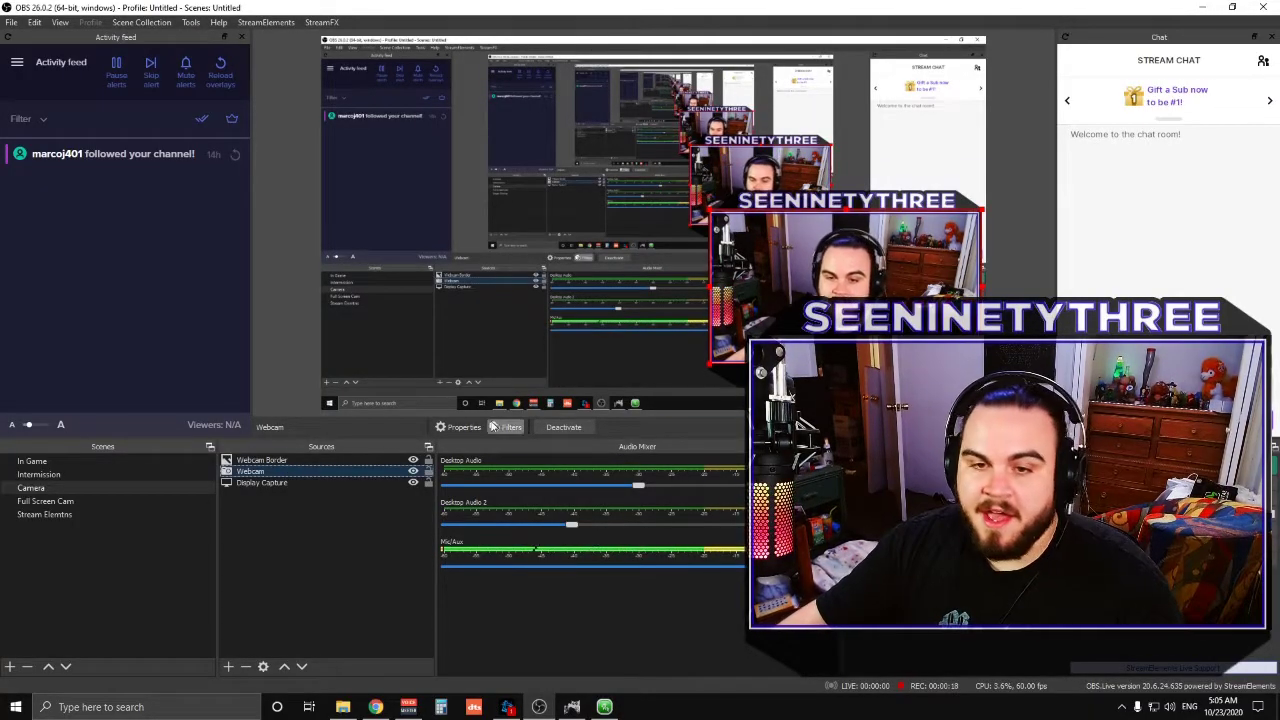
{"action": "left_click", "coordinate": [503, 428]}
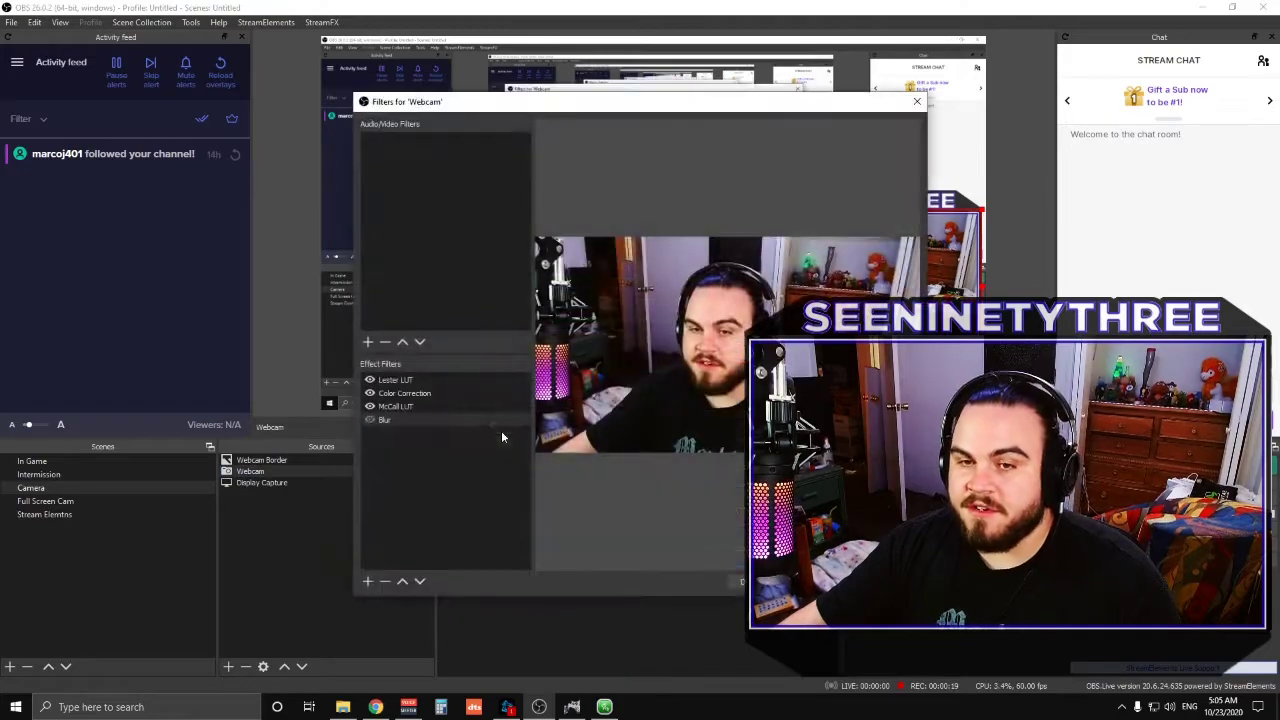
{"action": "left_click", "coordinate": [368, 581]}
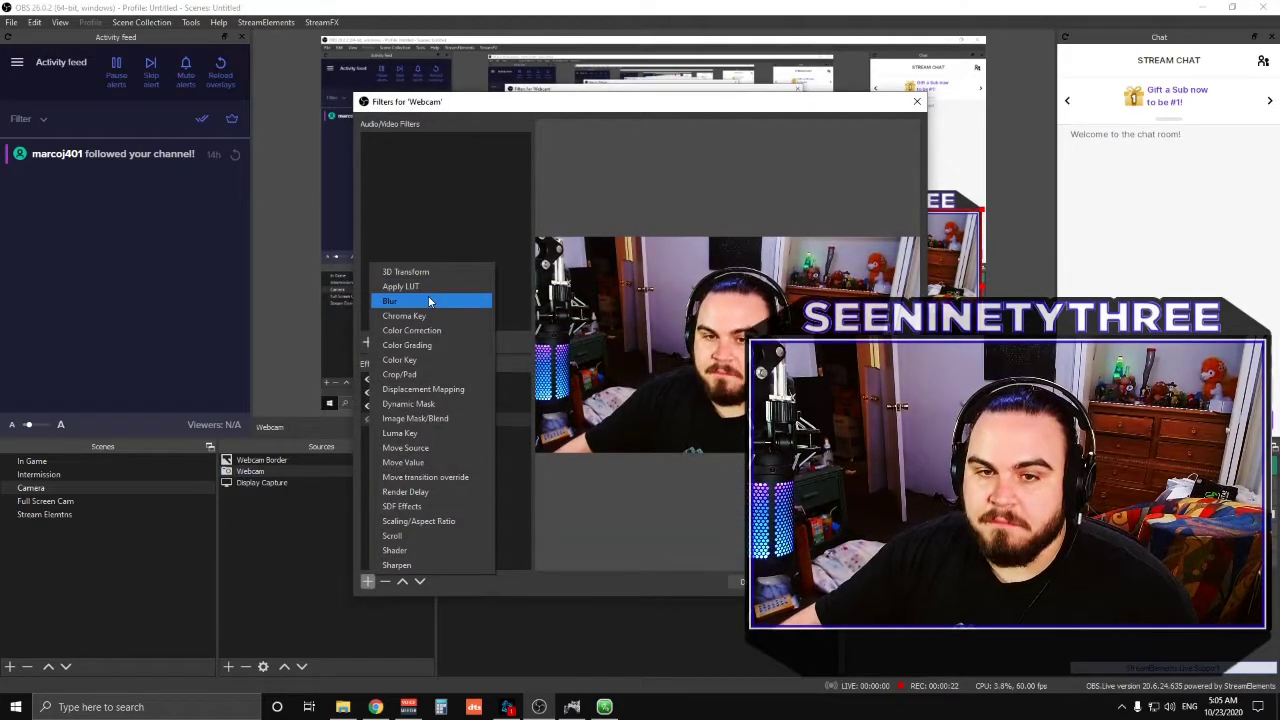
{"action": "left_click", "coordinate": [428, 298]}
{"action": "left_click", "coordinate": [616, 375]}
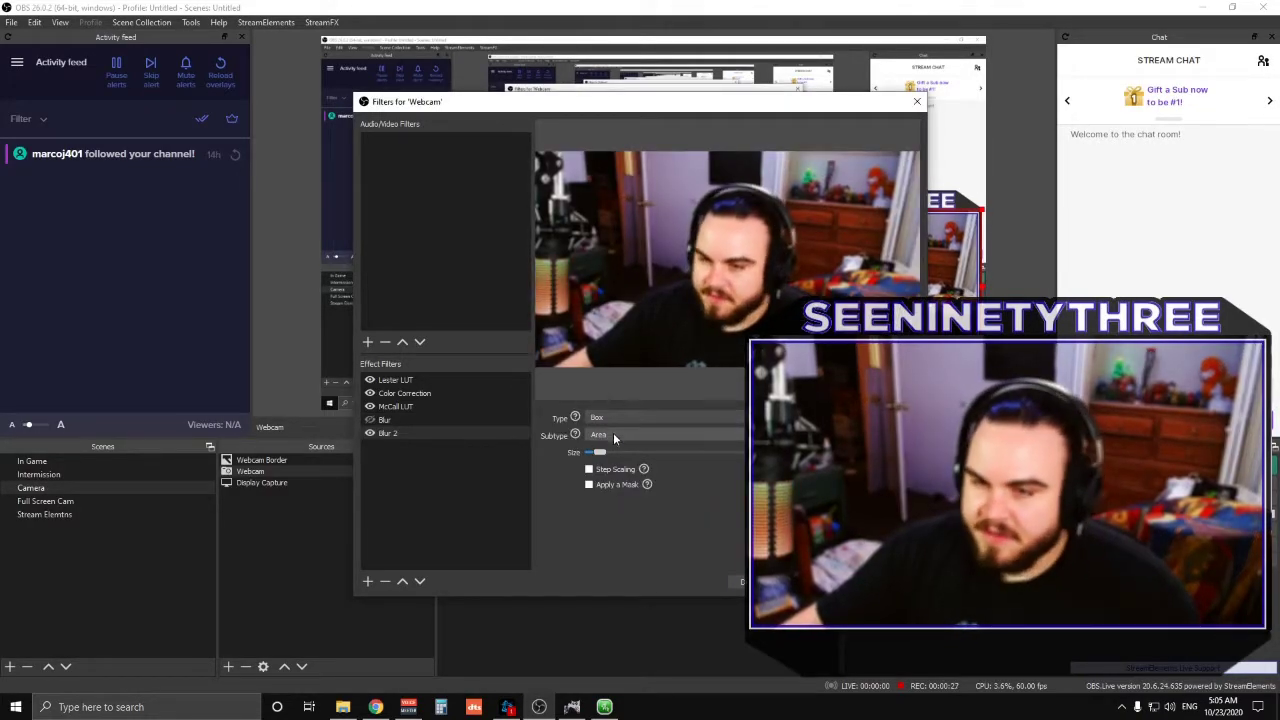
Enable Apply a Mask on Blur 2, using the exported Blurred Background PNG as the image mask.
{"action": "left_click", "coordinate": [589, 485]}
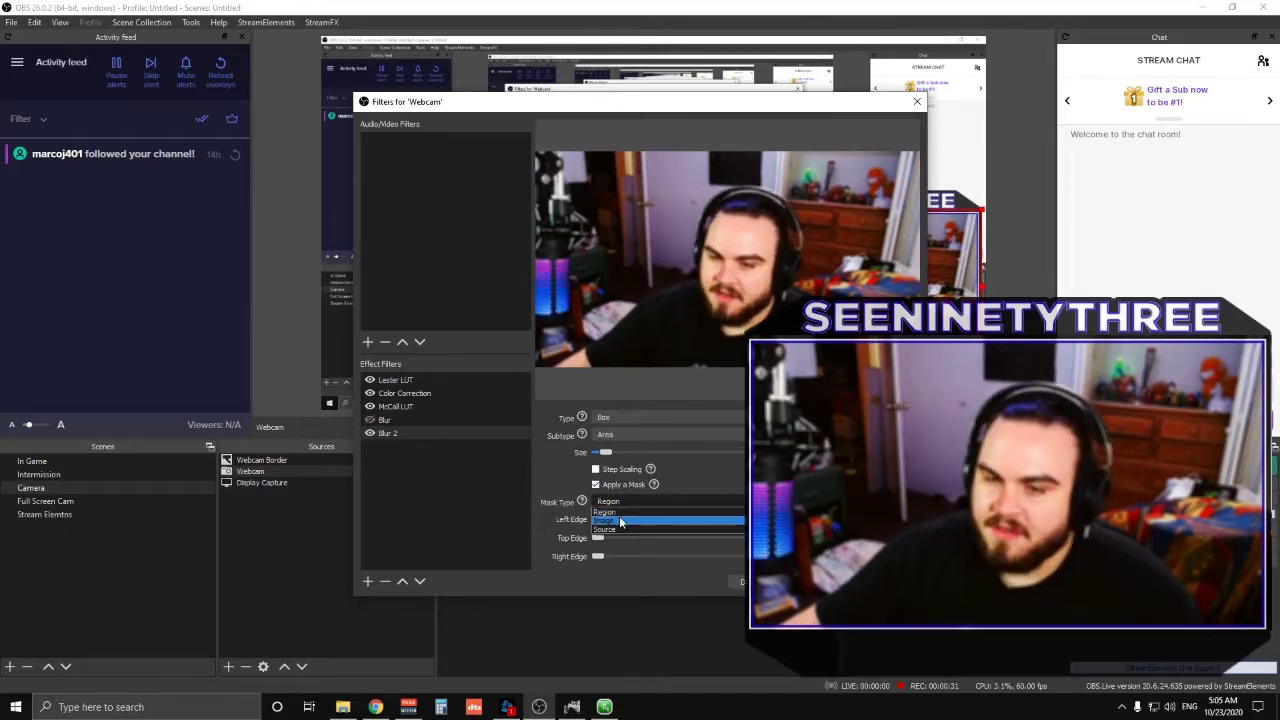
{"action": "left_click", "coordinate": [870, 519]}
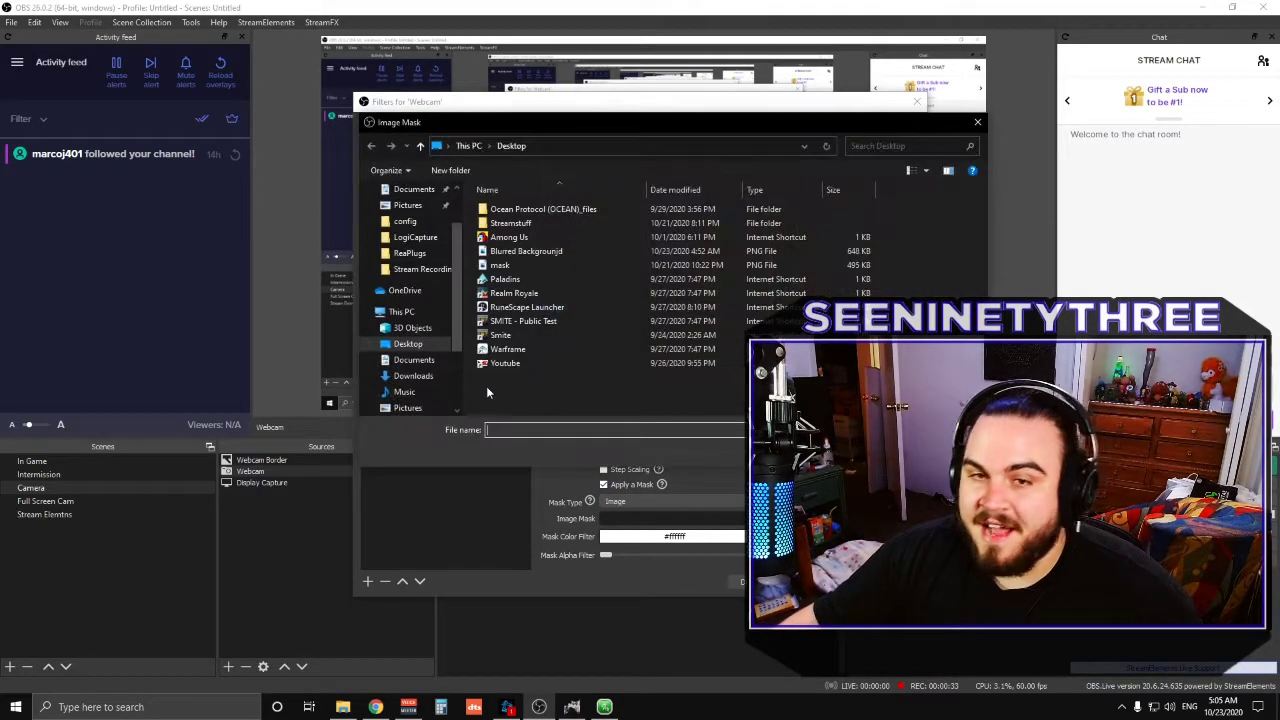
{"action": "double_click", "coordinate": [531, 251]}
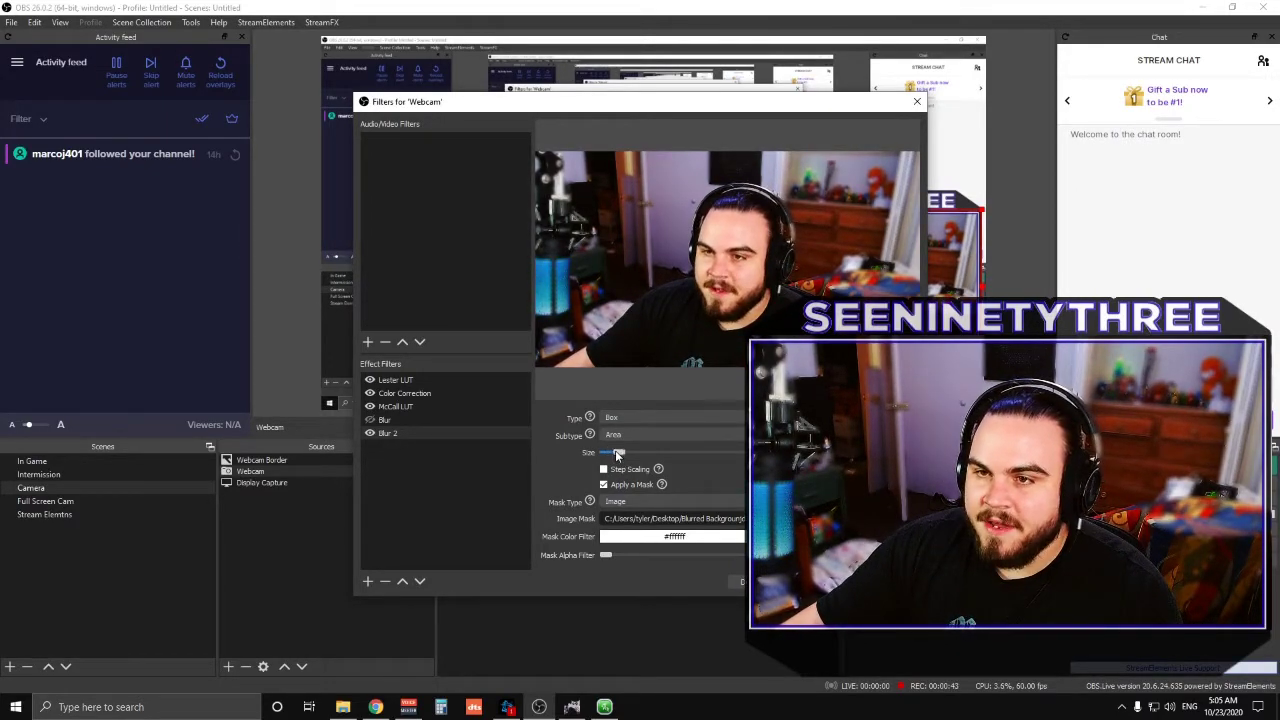
Push Blur 2's size slider to maximum, then pull it back to a moderate blur.
{"action": "left_click_drag", "start_coordinate": [613, 453], "coordinate": [745, 453]}
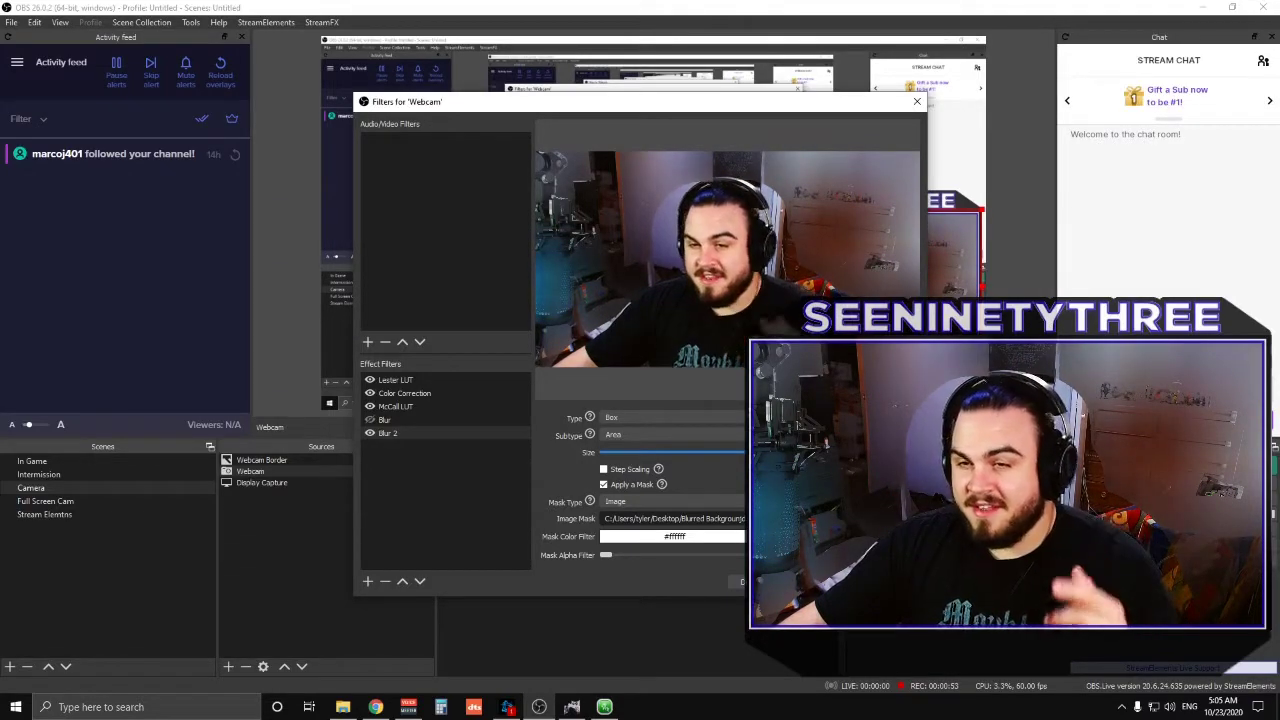
{"action": "left_click_drag", "start_coordinate": [745, 452], "coordinate": [630, 456]}
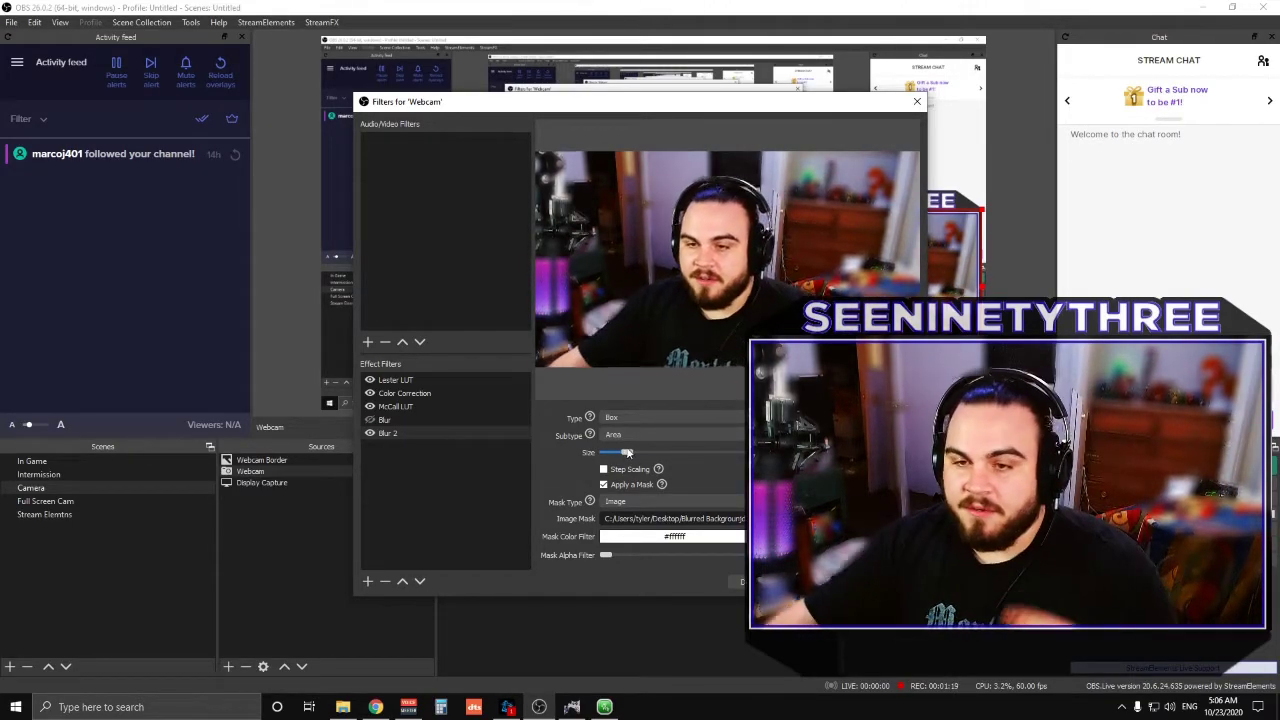
Turn the silhouette mask on for Blur 2, then hide Blur 2 to compare the unblurred webcam.
{"action": "left_click", "coordinate": [603, 484]}
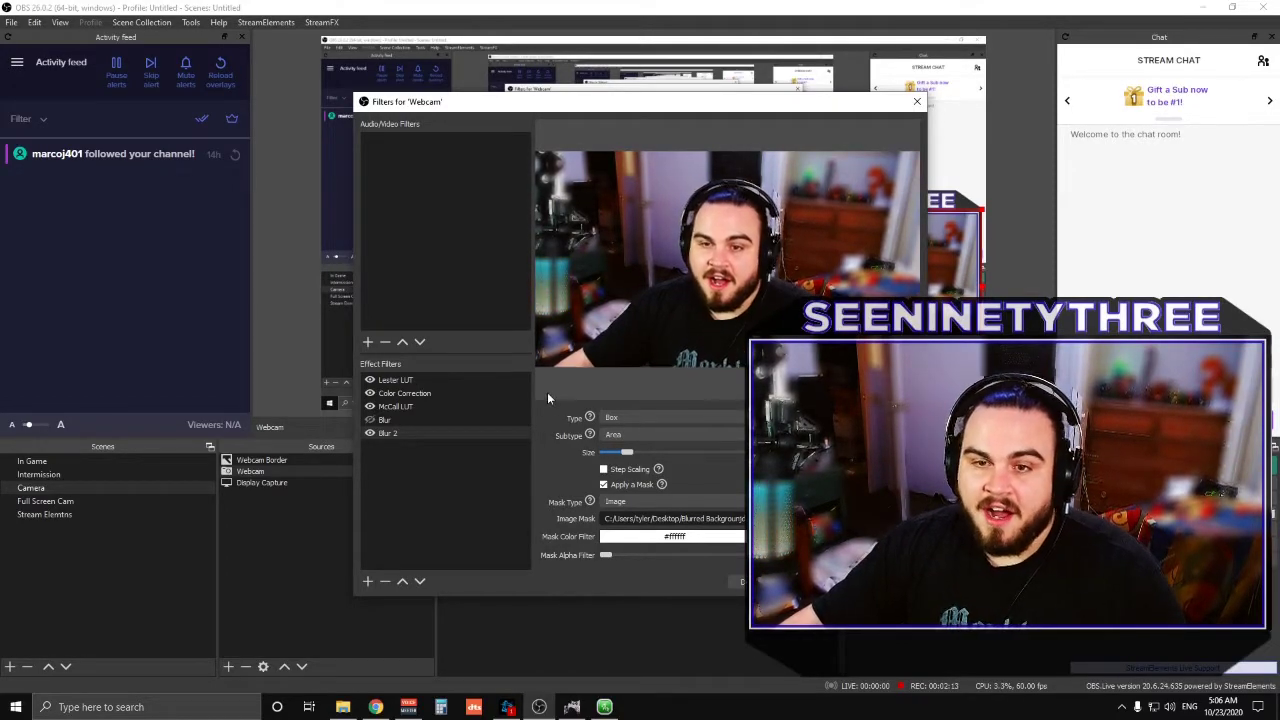
{"action": "left_click", "coordinate": [370, 433]}
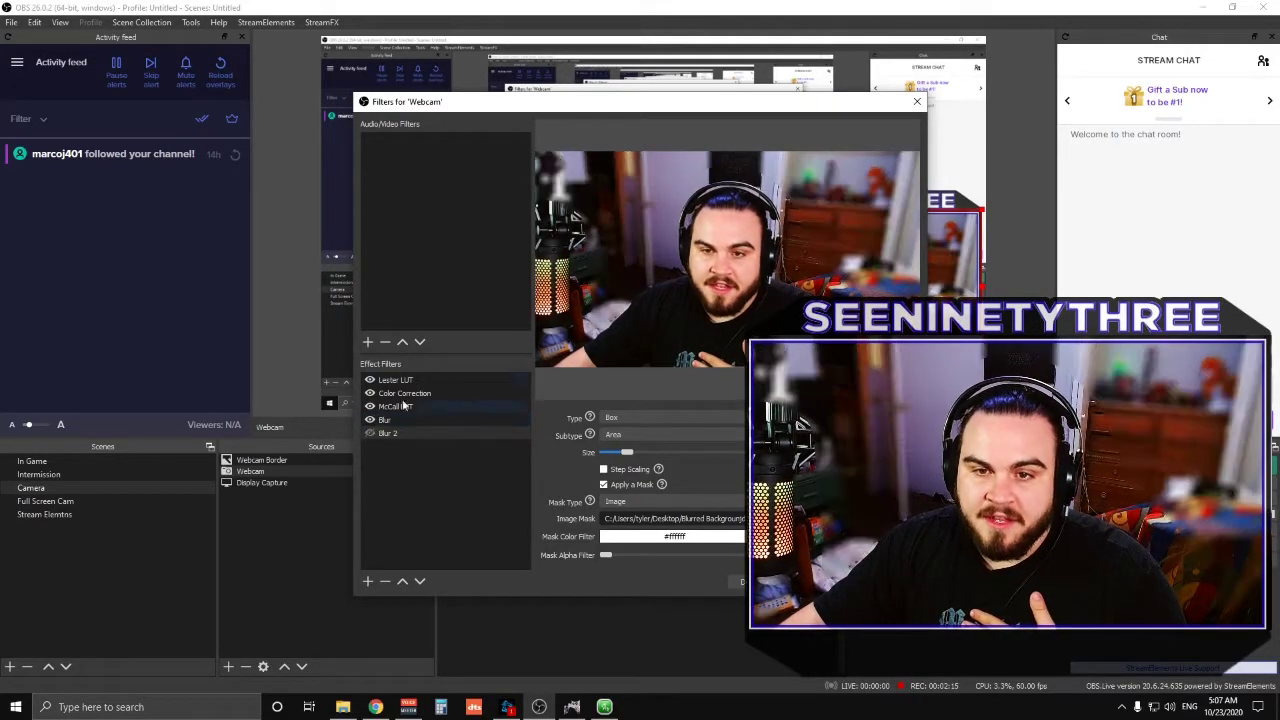